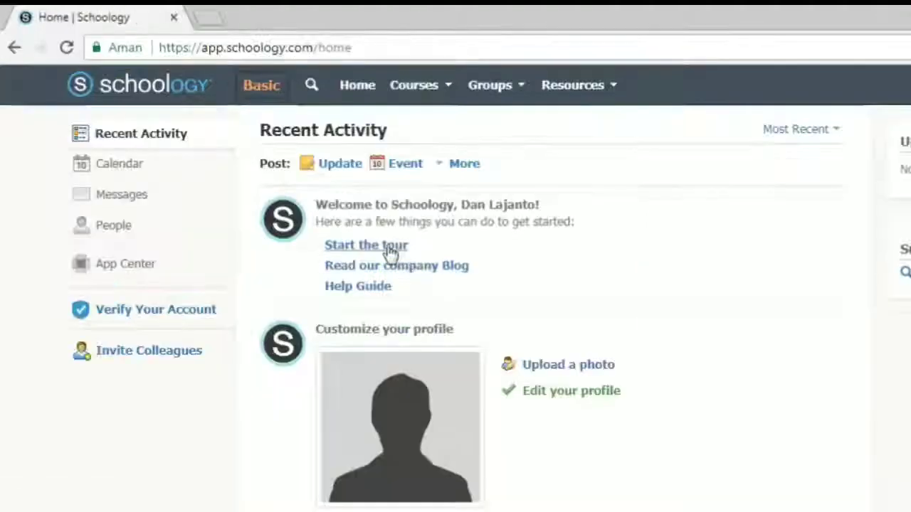
Take the guided tour of the home page from the welcome message through the Recent Activity explanation, then close it
click(365, 244)
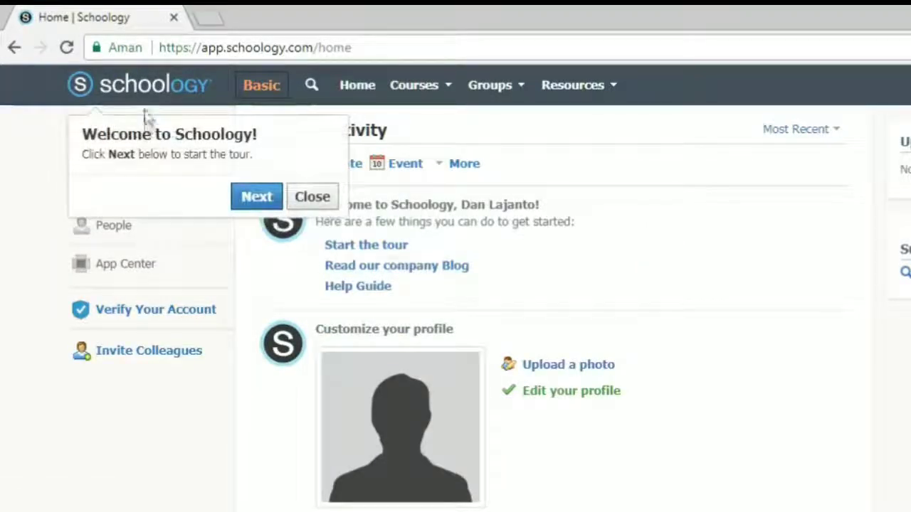
click(254, 197)
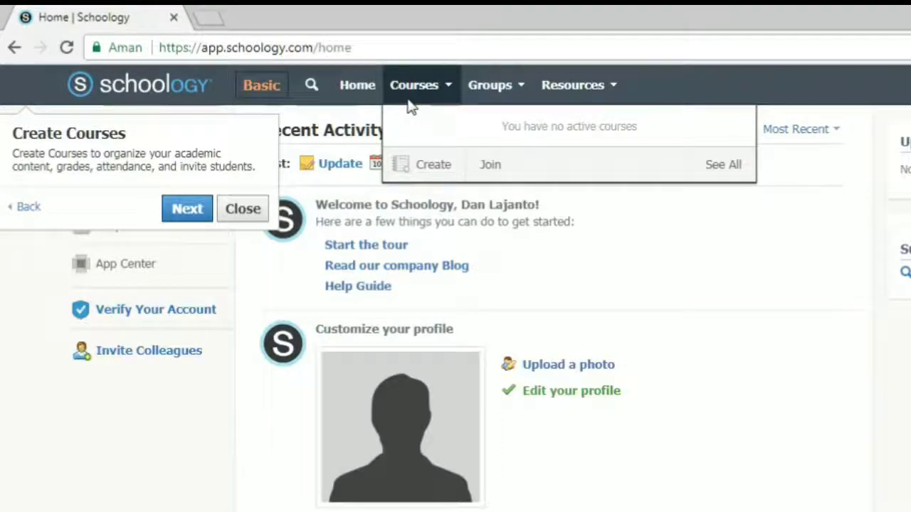
click(184, 215)
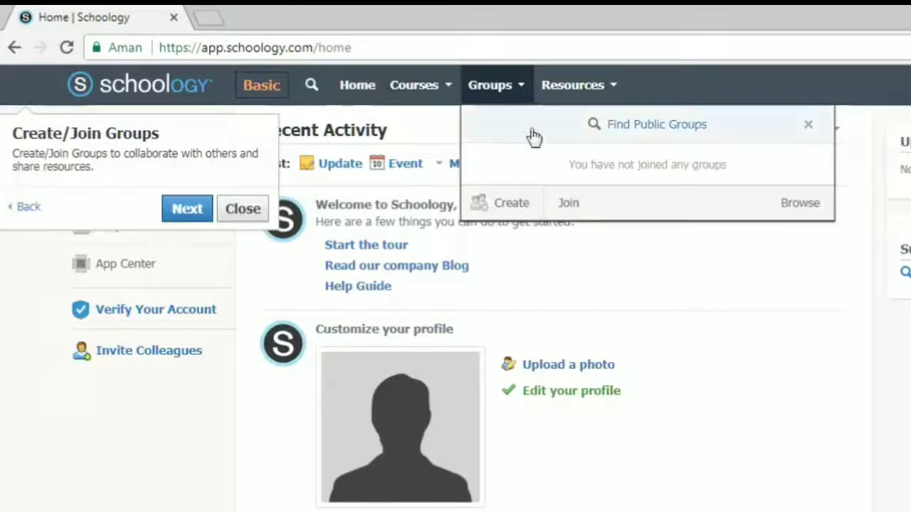
click(184, 215)
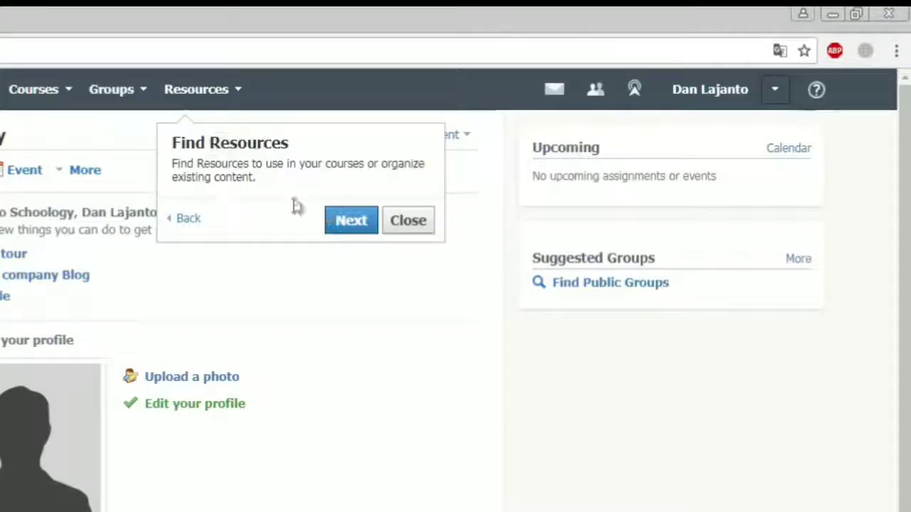
click(340, 226)
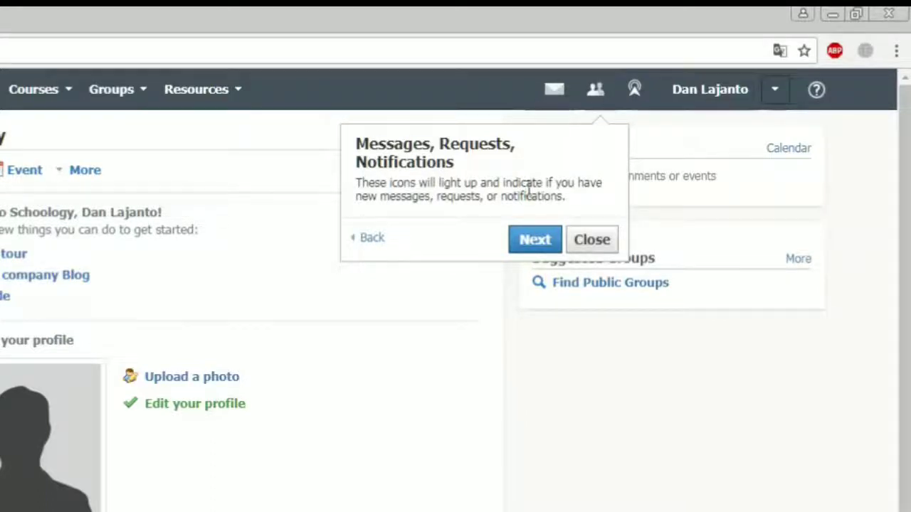
click(537, 244)
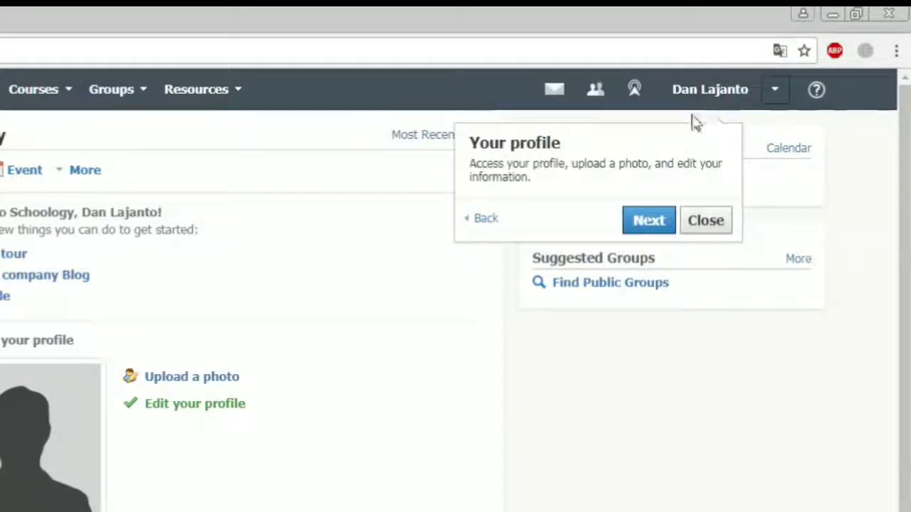
click(650, 222)
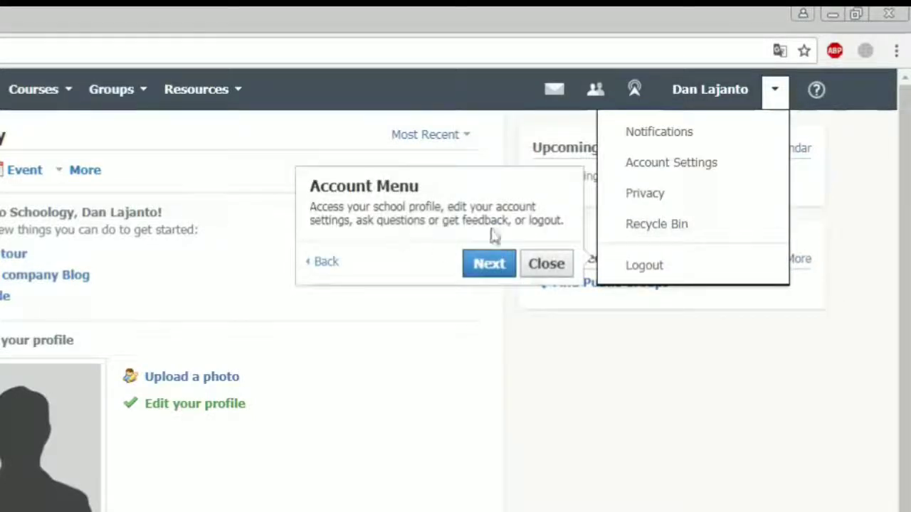
click(487, 270)
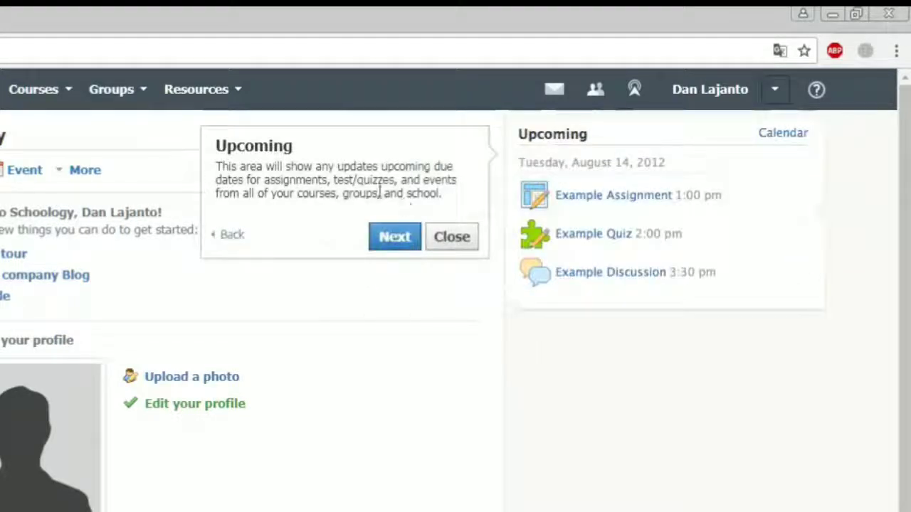
click(399, 243)
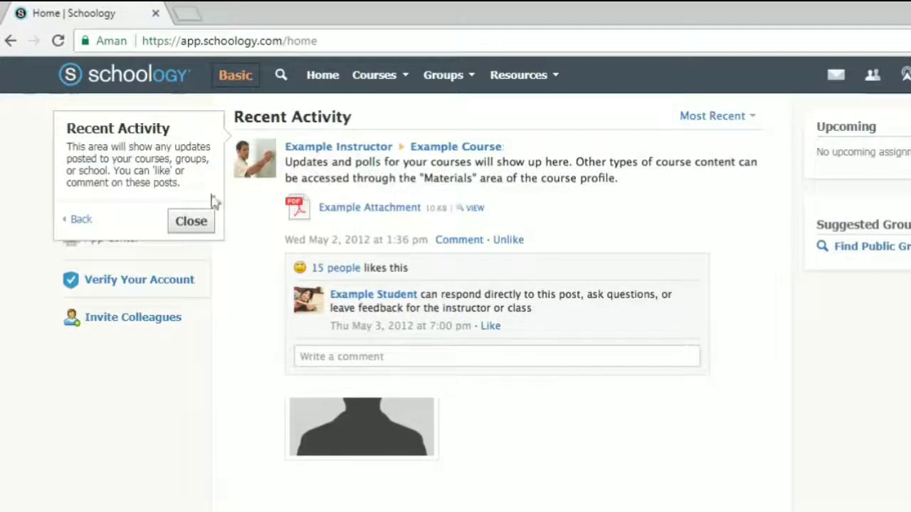
click(189, 222)
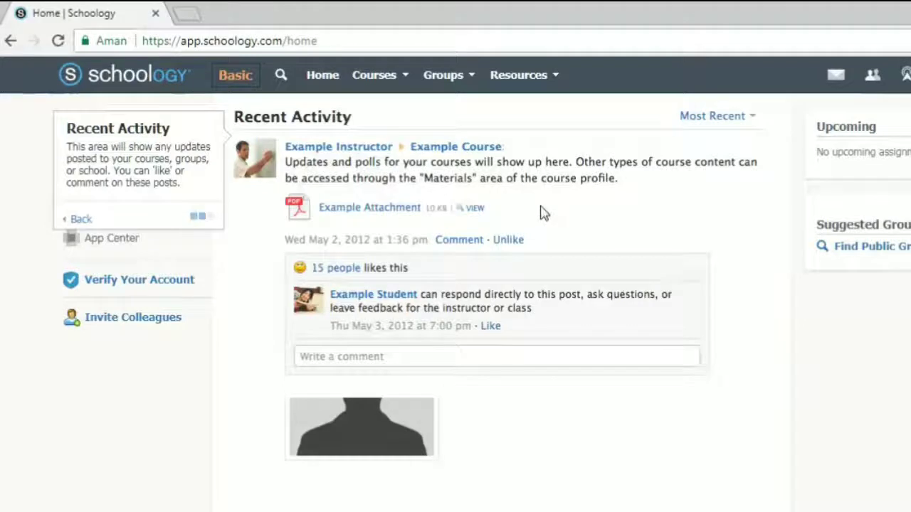
Upload the portrait photo from the Pictures library as the profile picture and reload the home page
scroll(544, 215, down, 1)
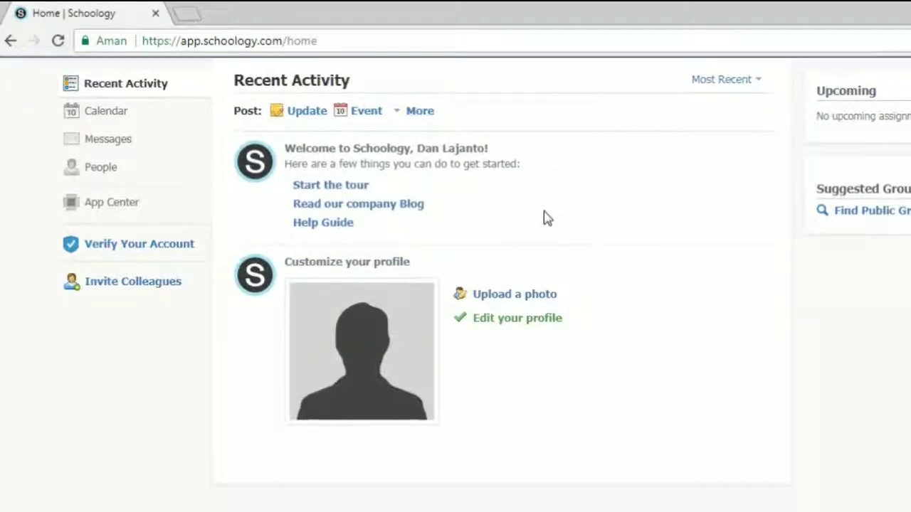
scroll(455, 291, up, 1)
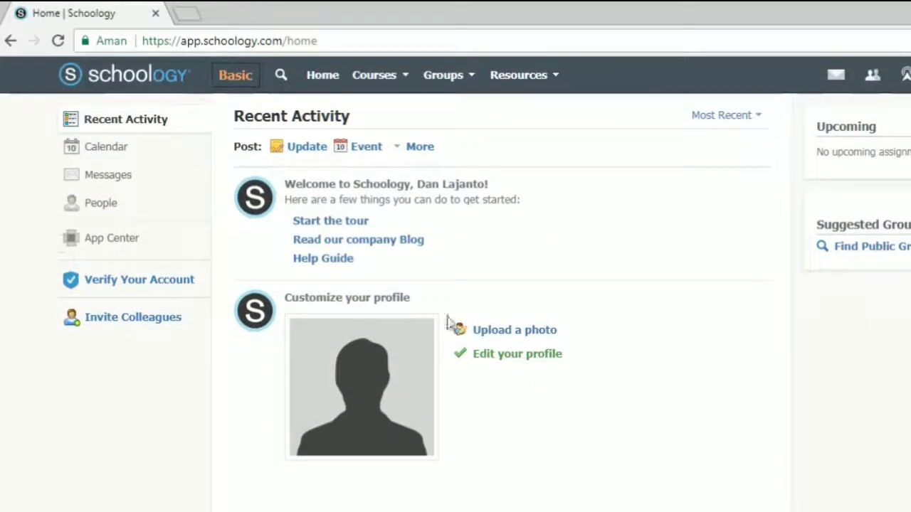
click(505, 331)
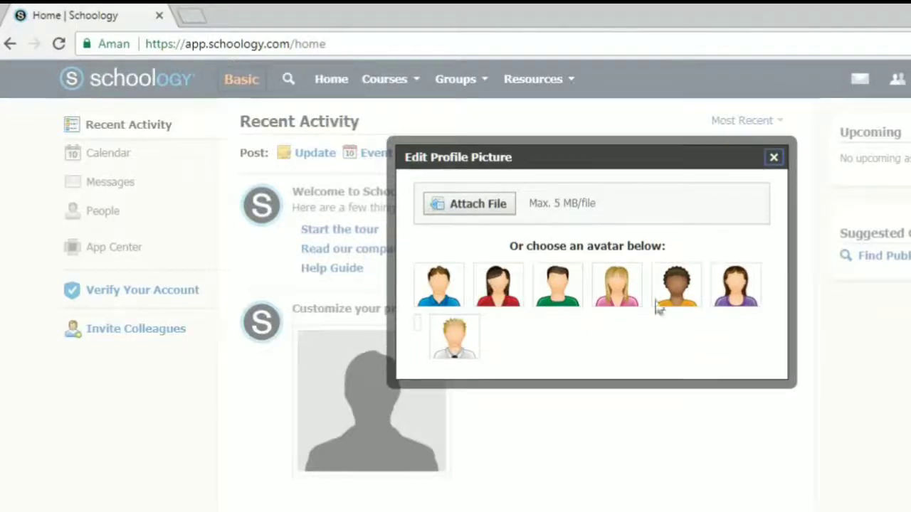
click(479, 206)
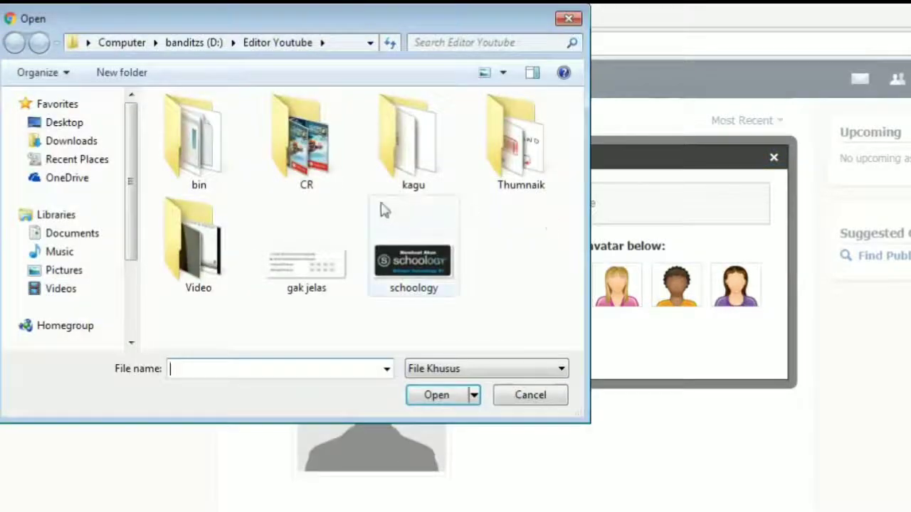
drag(132, 173, 136, 218)
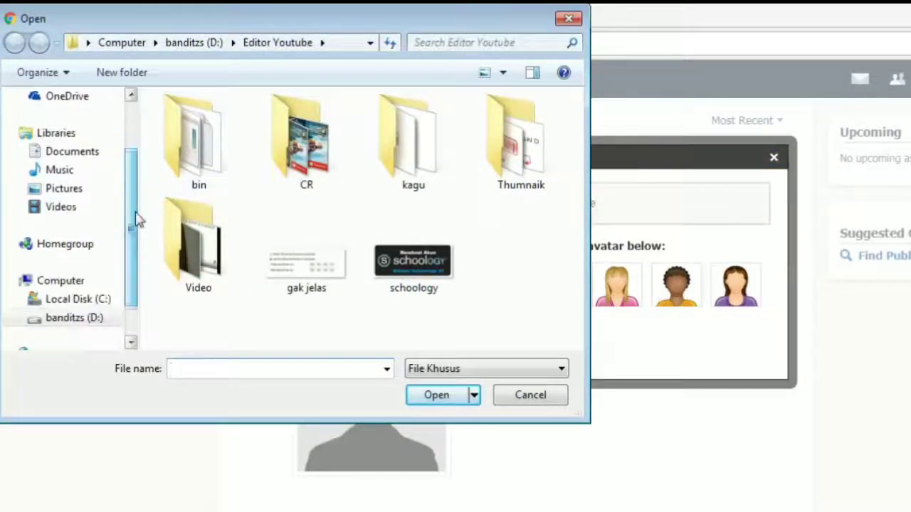
click(62, 193)
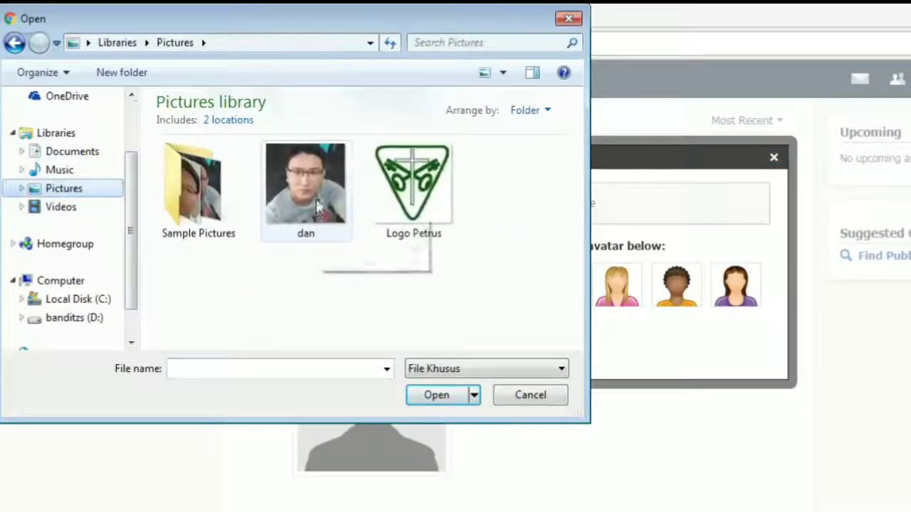
click(318, 206)
click(437, 395)
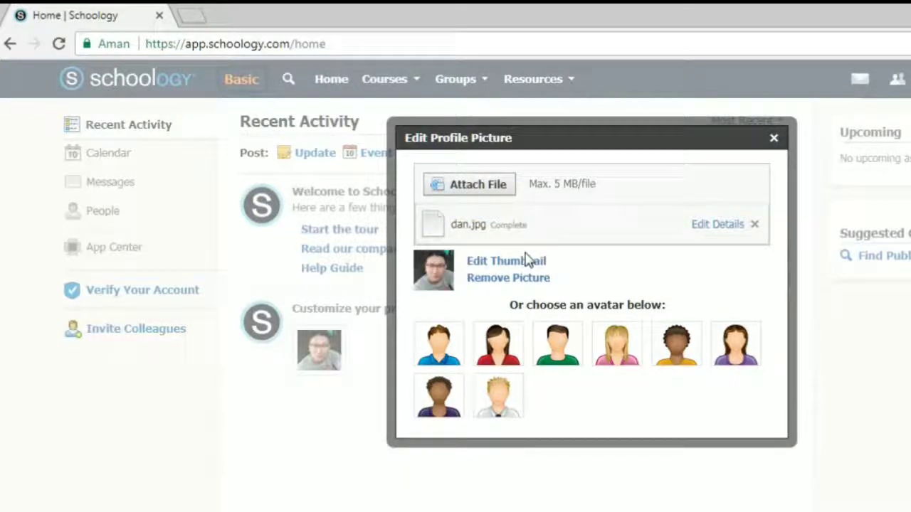
click(773, 138)
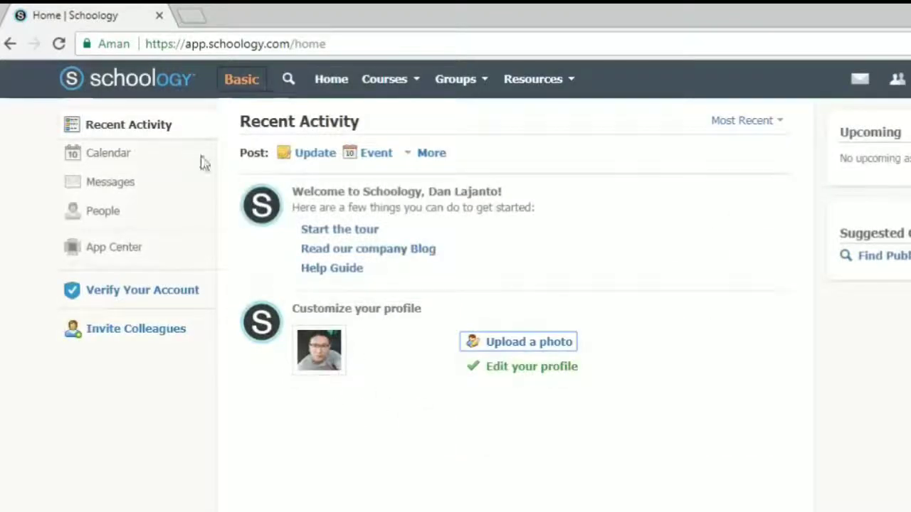
click(58, 44)
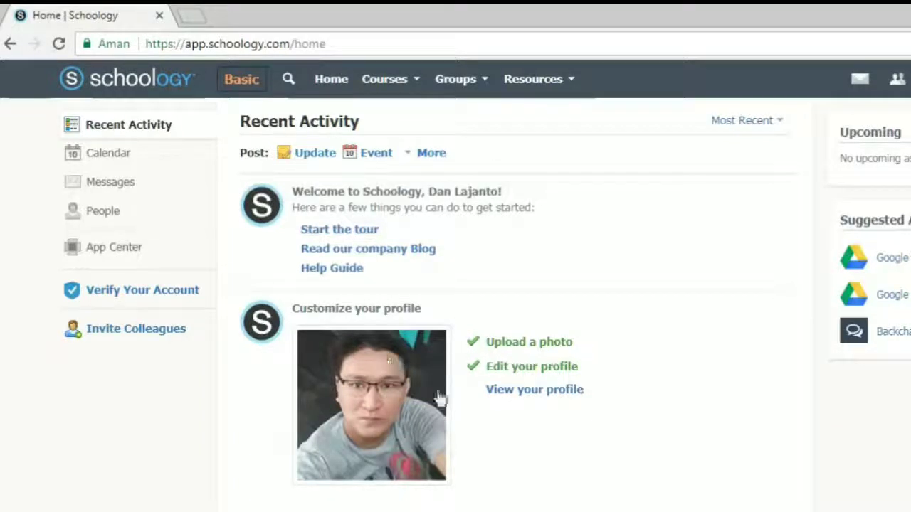
Edit the profile info with Matematika as subjects taught, SMP as levels taught and Guru as position
click(552, 370)
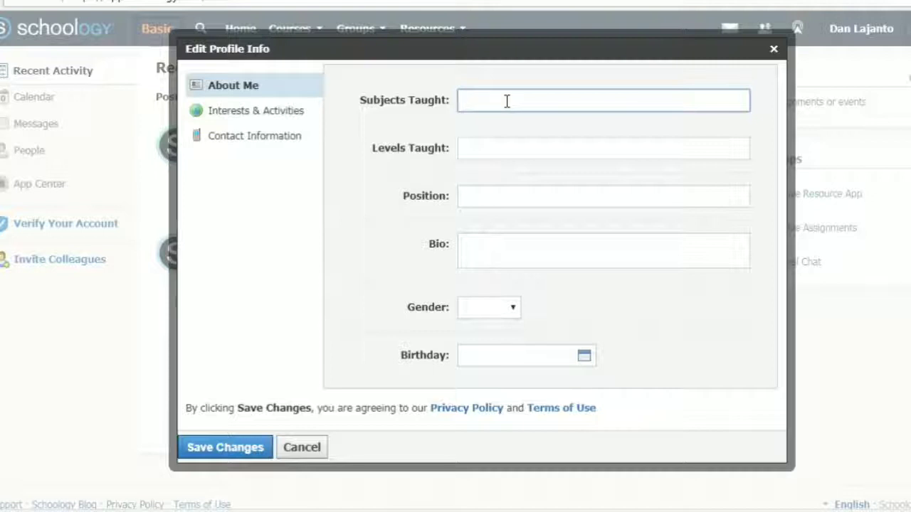
text(tematika)
key(Tab)
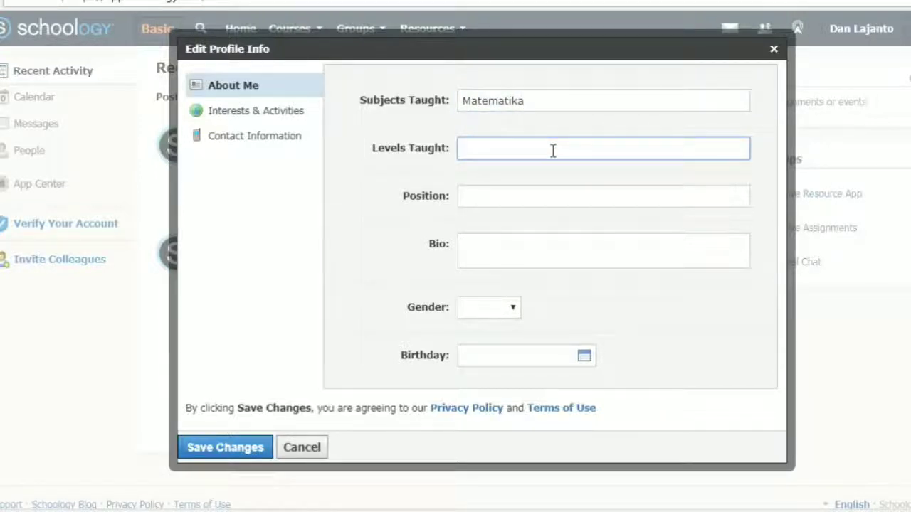
key(Tab)
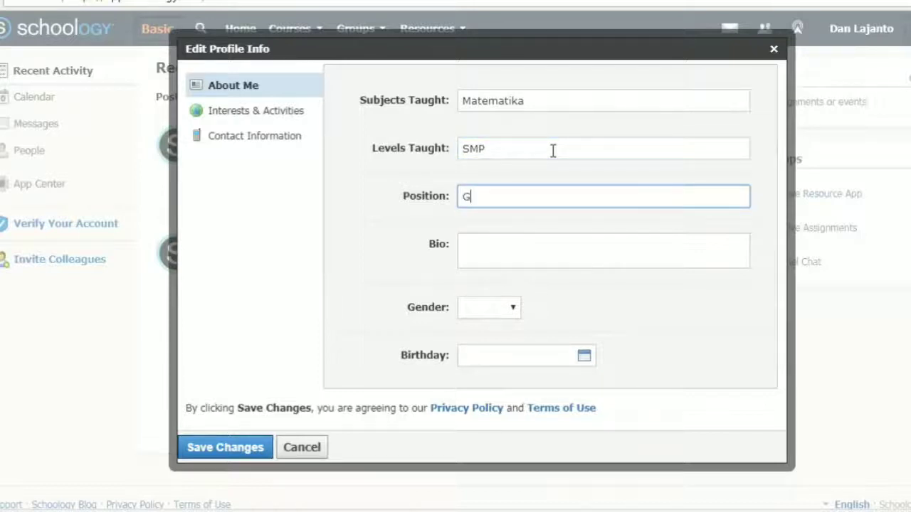
key(Tab)
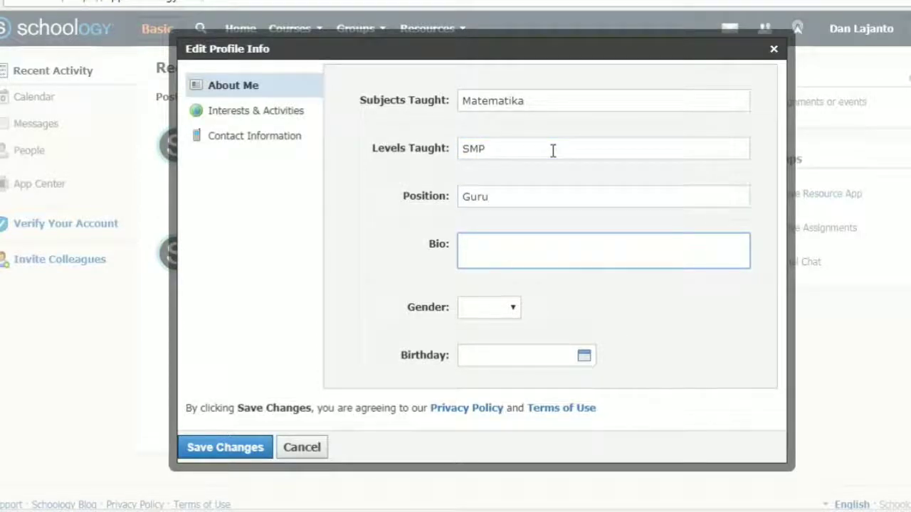
Write a short "call me" bio with the account holder's nickname and set the gender to Male
text(call me ADAN)
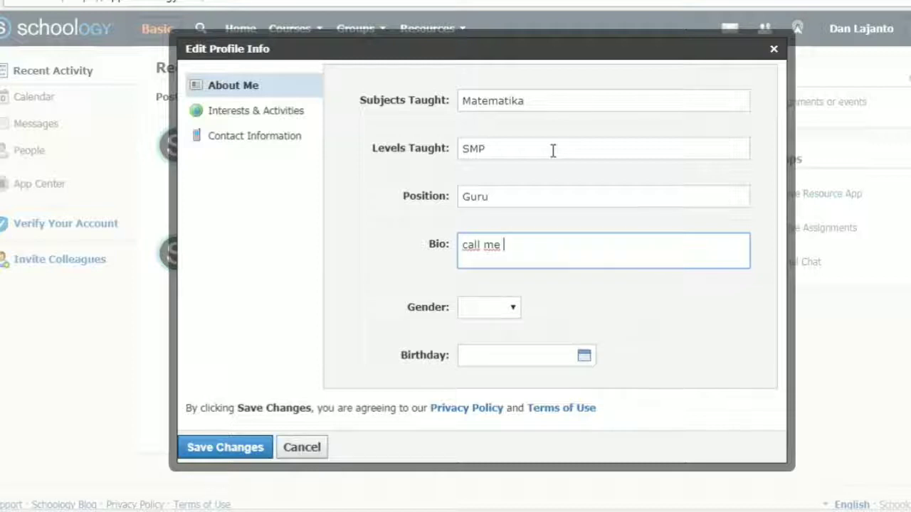
click(508, 301)
click(490, 341)
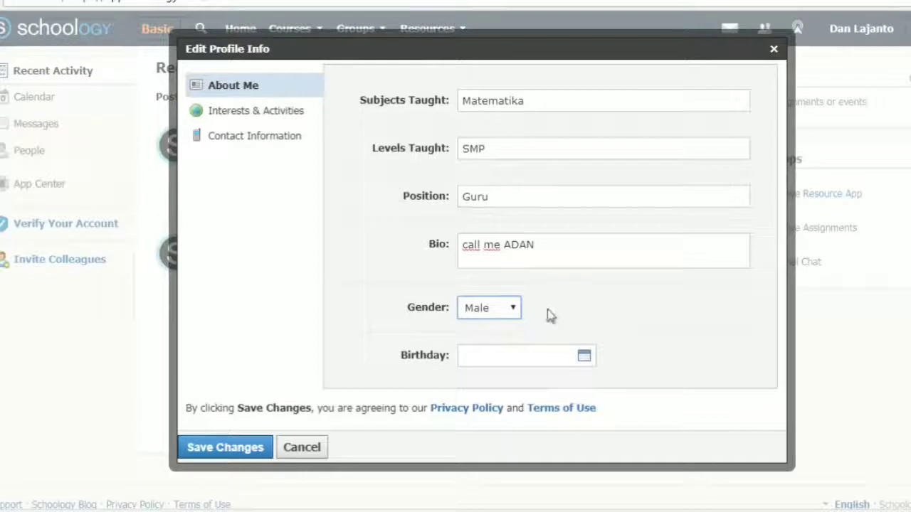
Set the birthday in the profile info by choosing the account holder's birth year, month and day
click(552, 358)
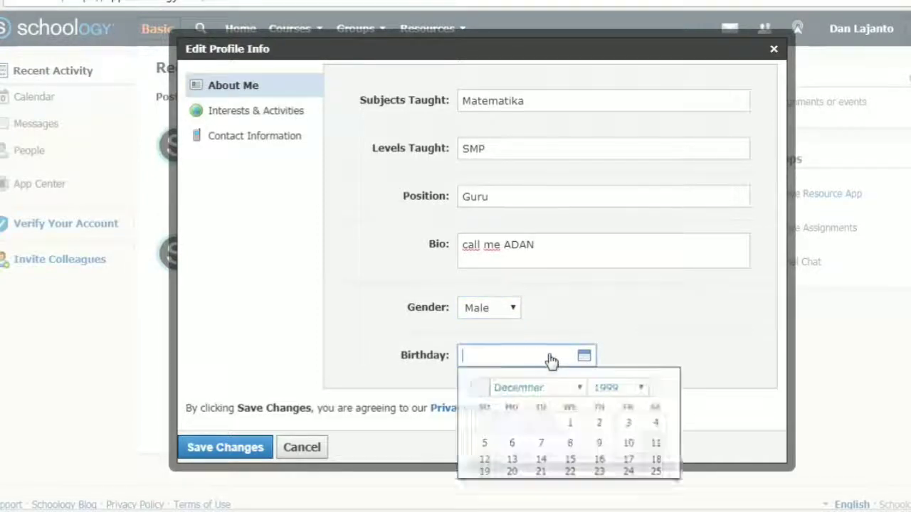
click(642, 390)
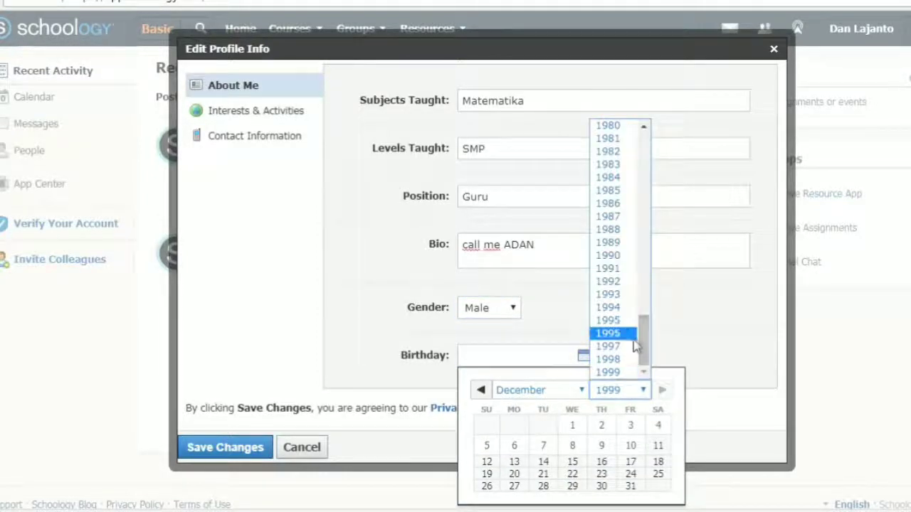
scroll(625, 288, up, 15)
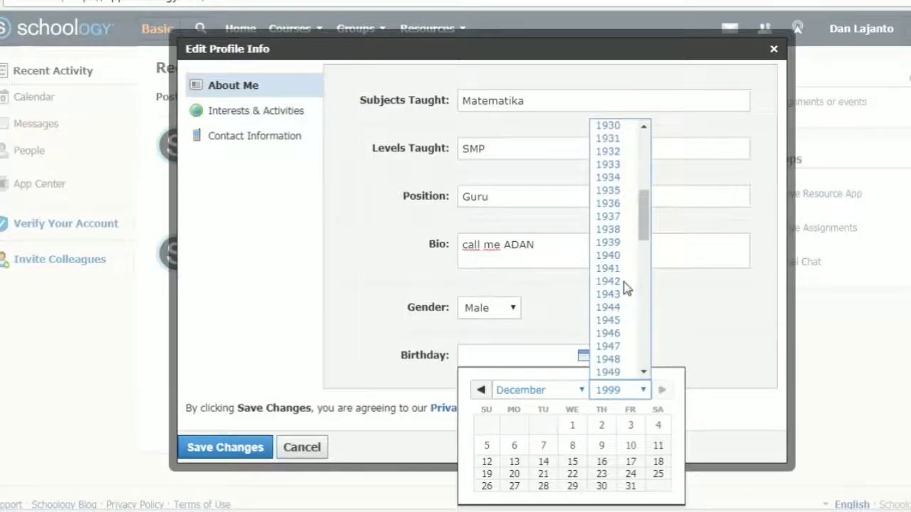
scroll(624, 287, up, 8)
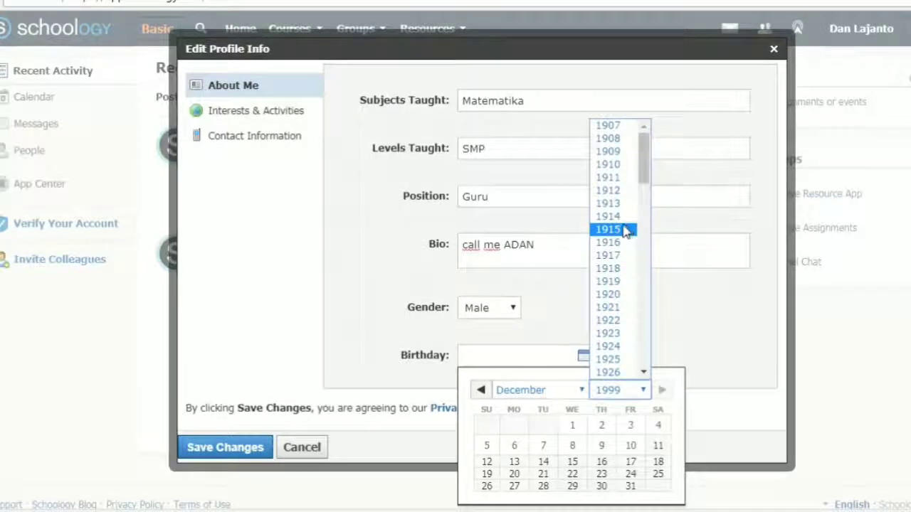
scroll(621, 253, down, 8)
scroll(620, 253, up, 8)
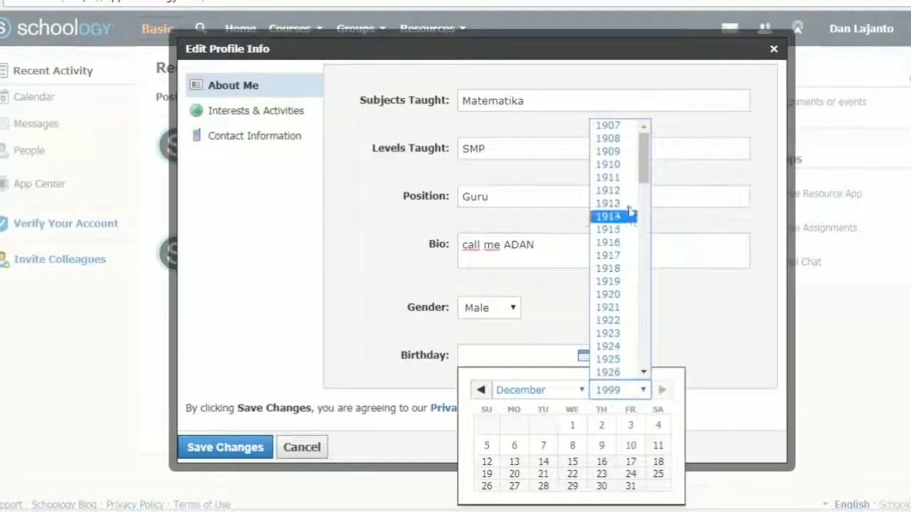
scroll(629, 231, down, 20)
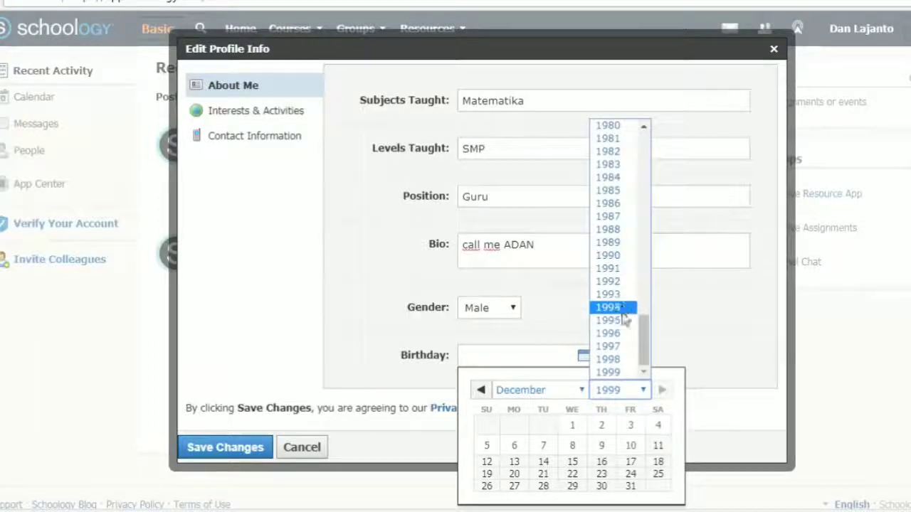
click(610, 142)
click(578, 392)
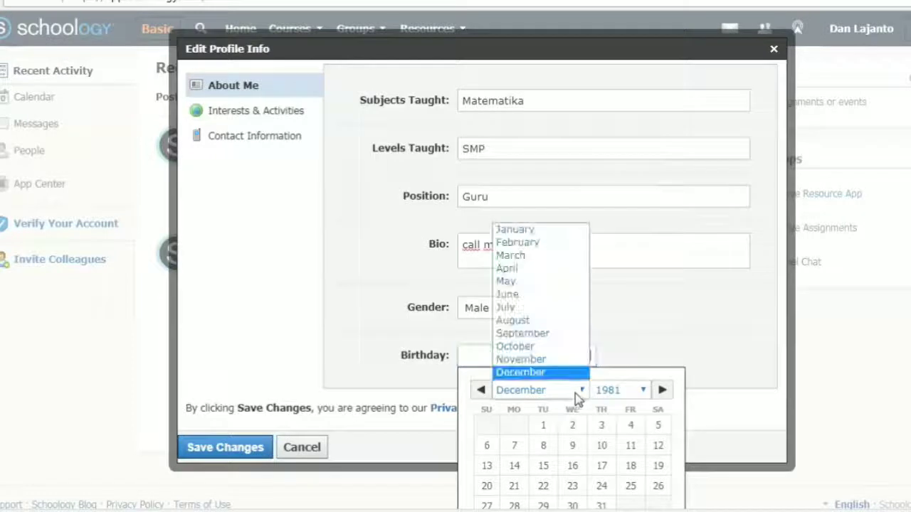
click(532, 307)
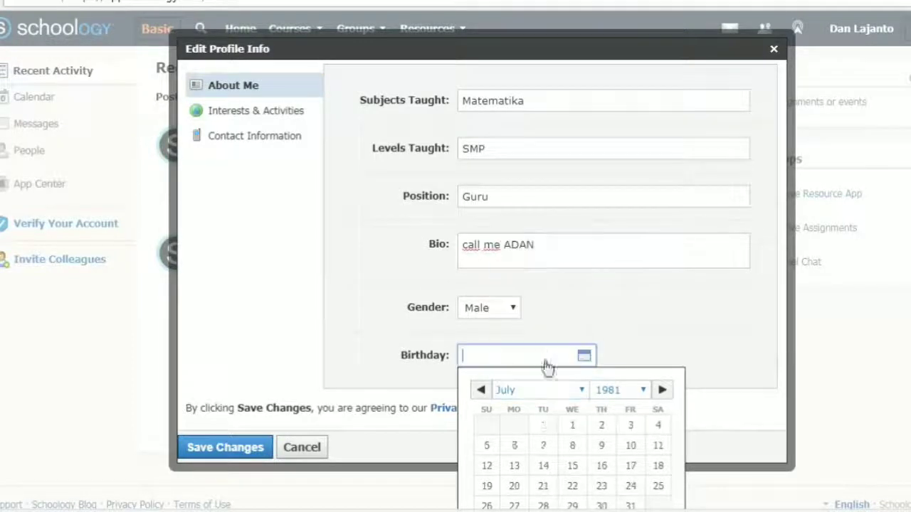
click(658, 424)
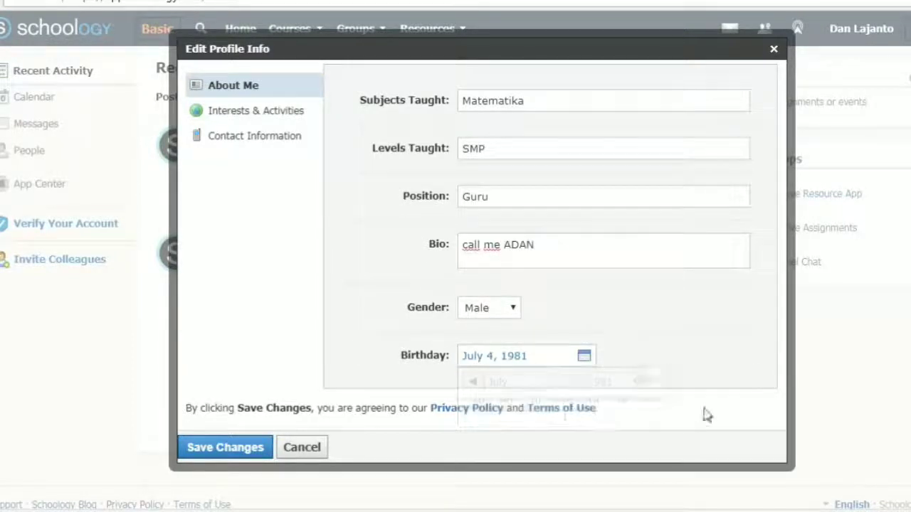
scroll(650, 362, down, 1)
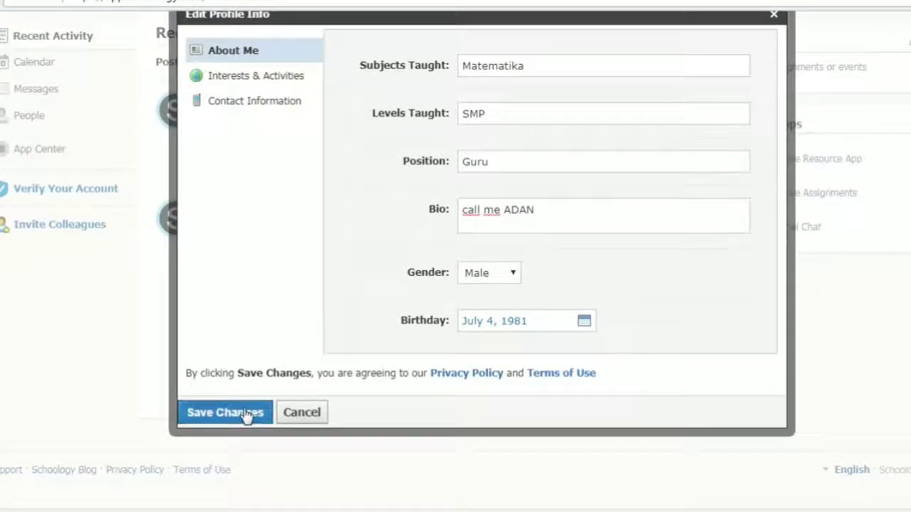
Save the personal info, add Teaching as activities and Reading as interests to the profile, and save the changes
click(224, 412)
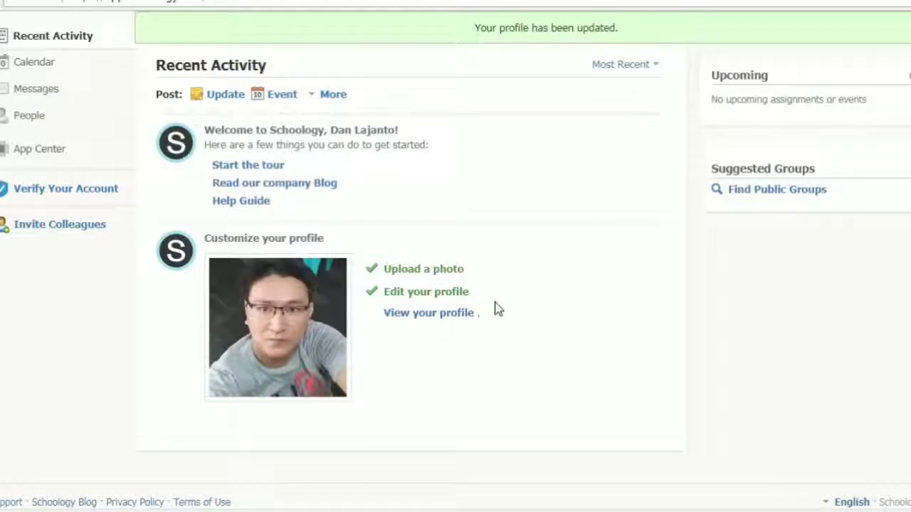
click(427, 294)
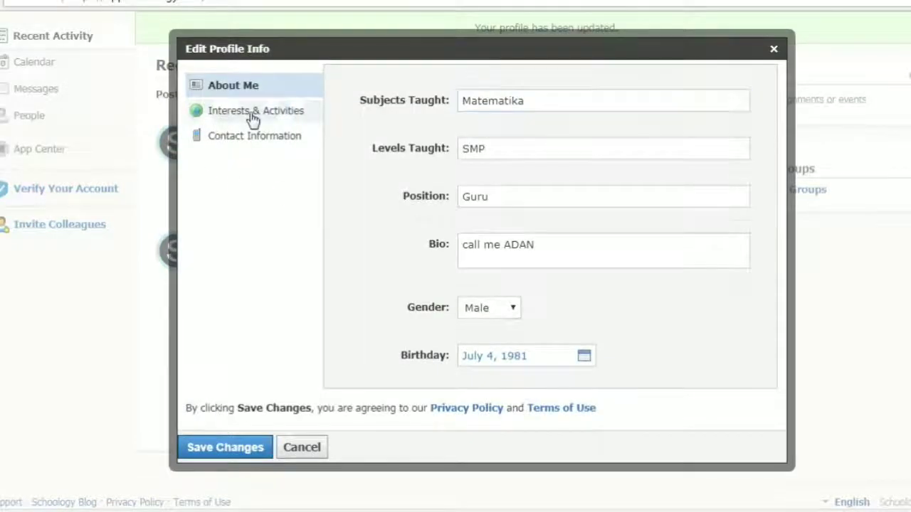
click(253, 114)
click(543, 157)
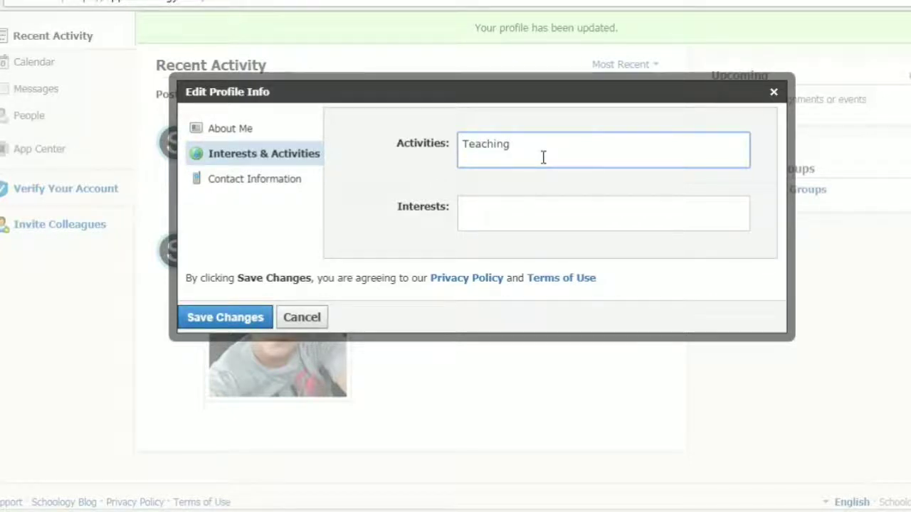
click(560, 224)
text(Reading)
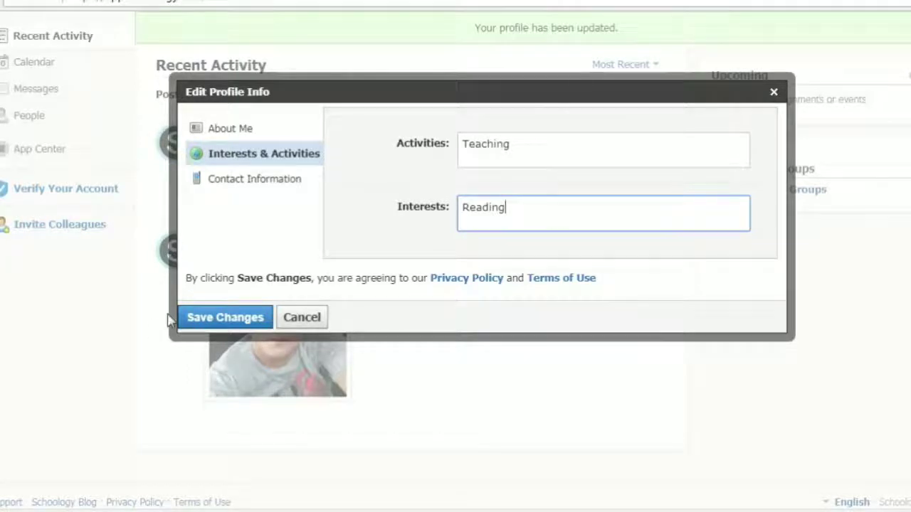
click(230, 321)
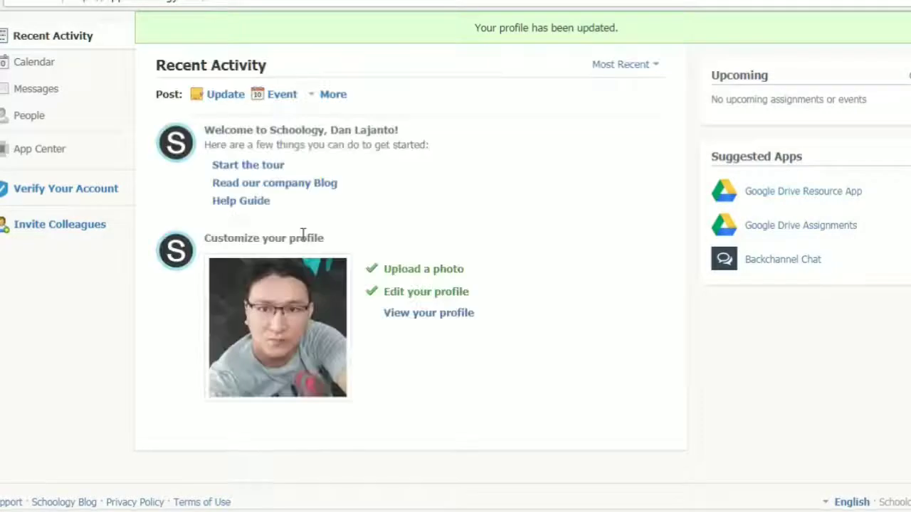
Open the account settings and set the account holder's title to Mr
scroll(535, 223, up, 1)
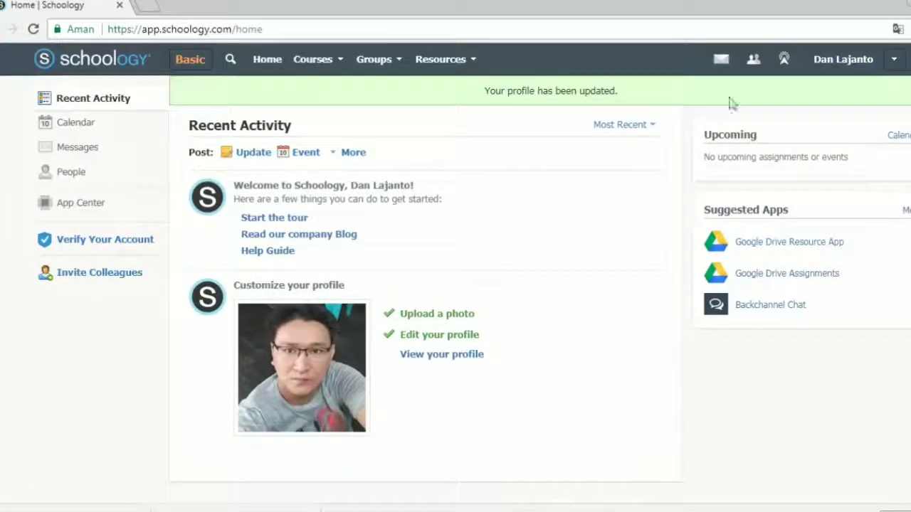
click(894, 59)
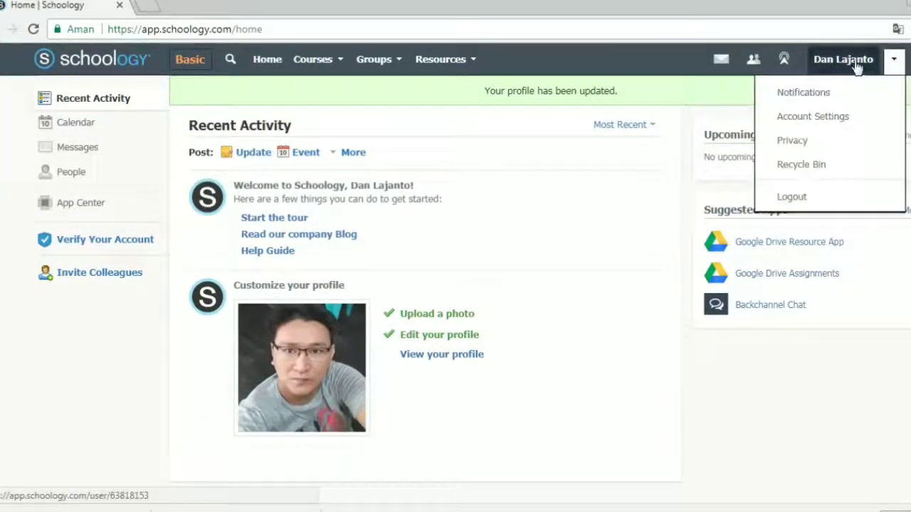
click(830, 118)
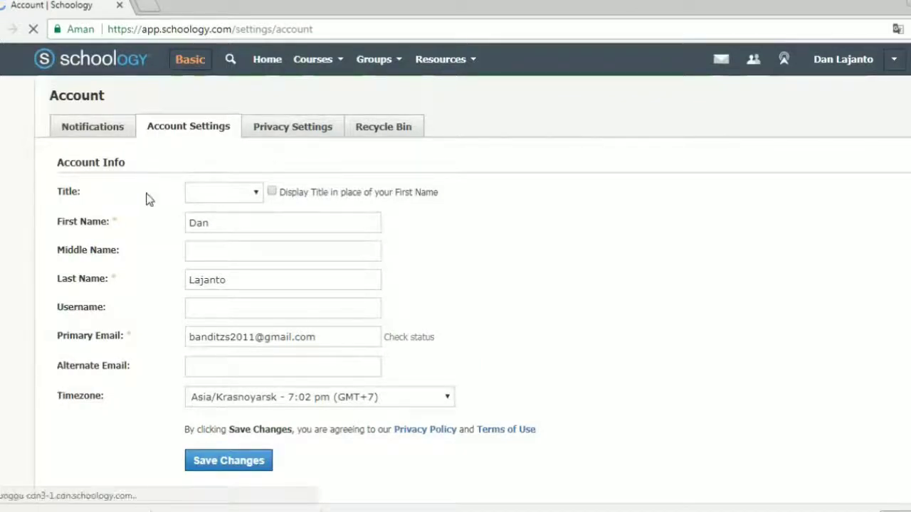
click(256, 193)
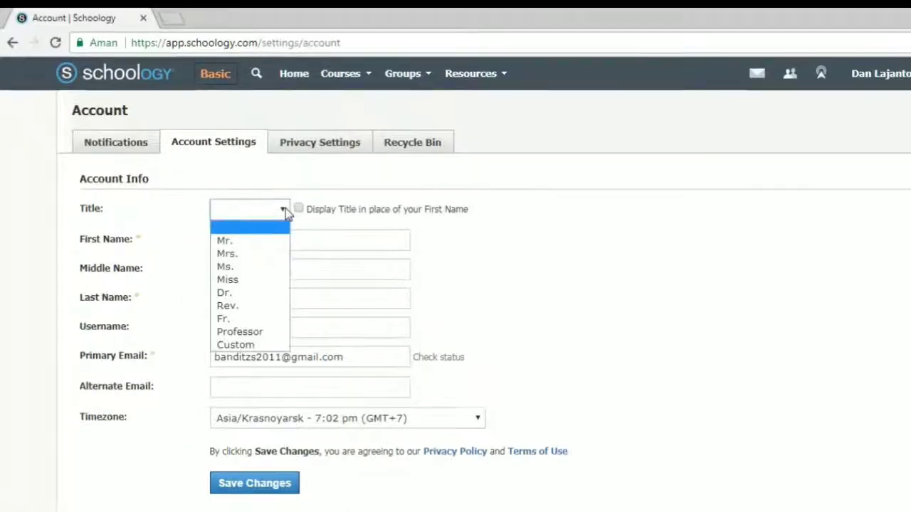
click(263, 243)
scroll(548, 219, down, 1)
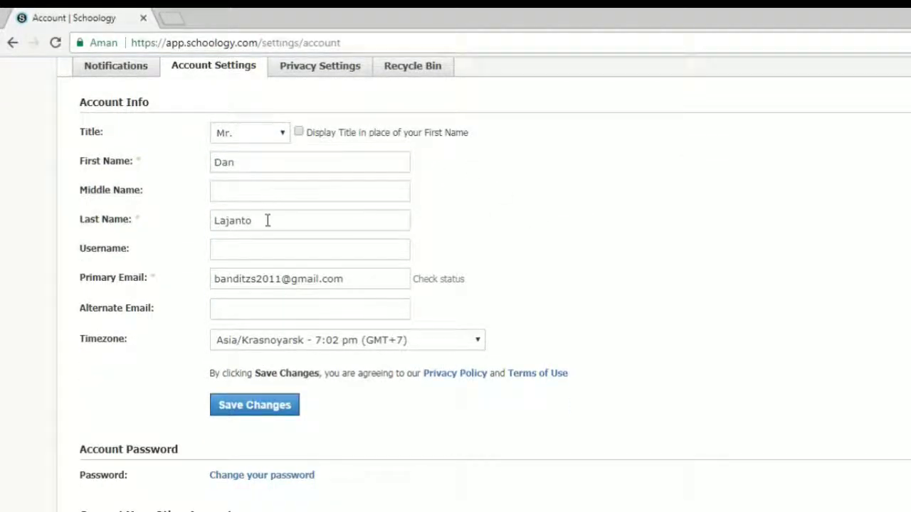
click(261, 248)
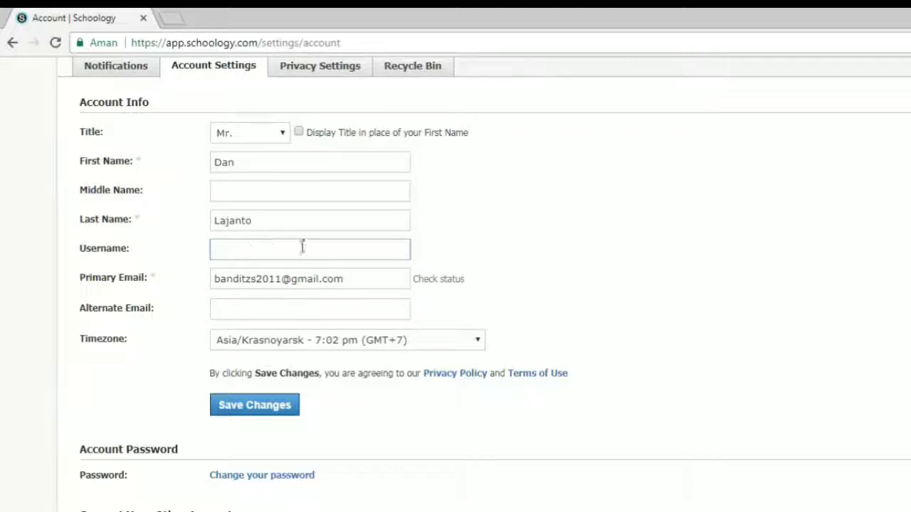
click(355, 277)
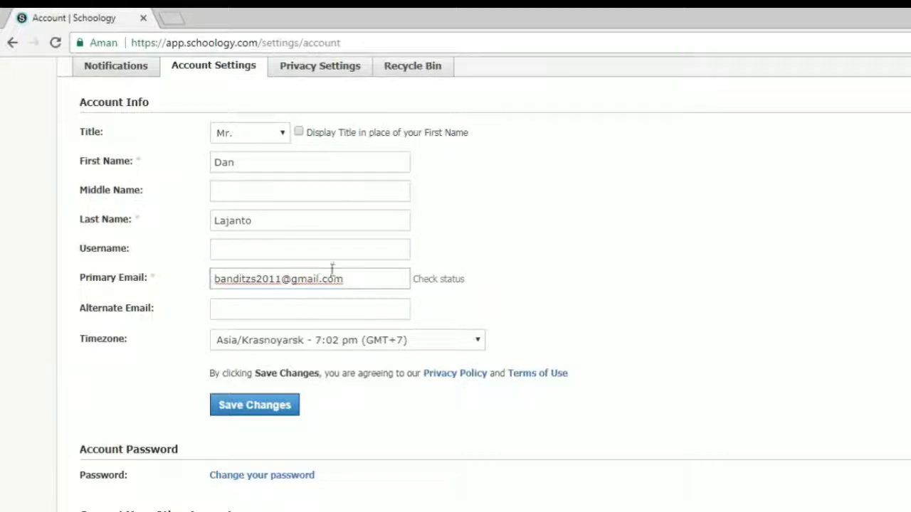
Set the account's timezone to Asia/Jakarta (GMT+7) and save the account info
scroll(331, 251, down, 1)
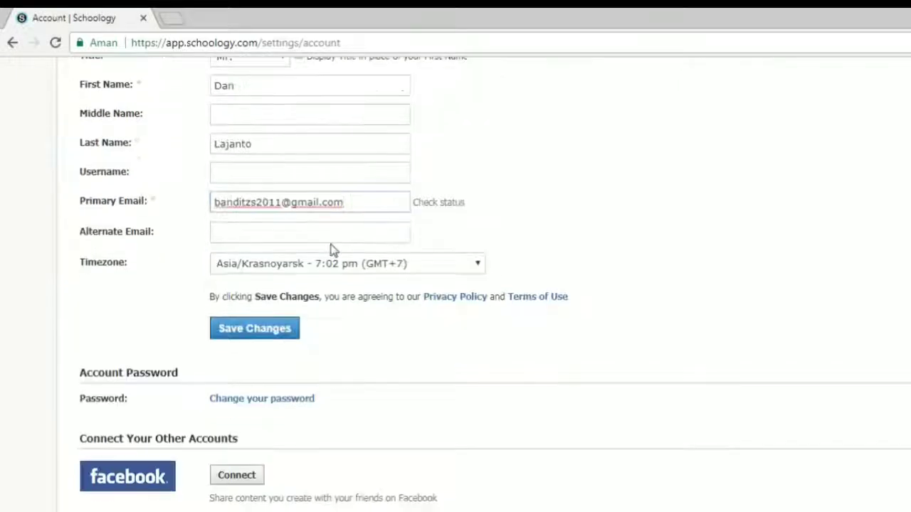
scroll(272, 226, down, 1)
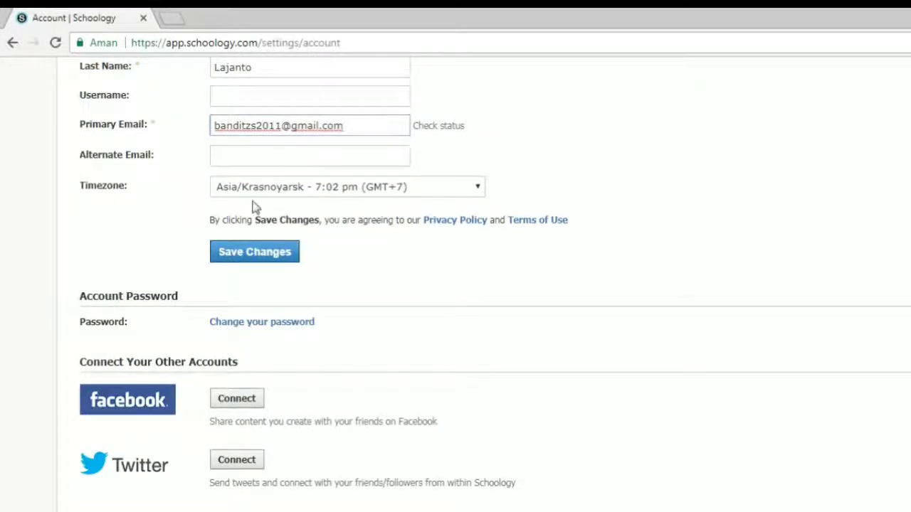
click(478, 188)
scroll(377, 305, down, 3)
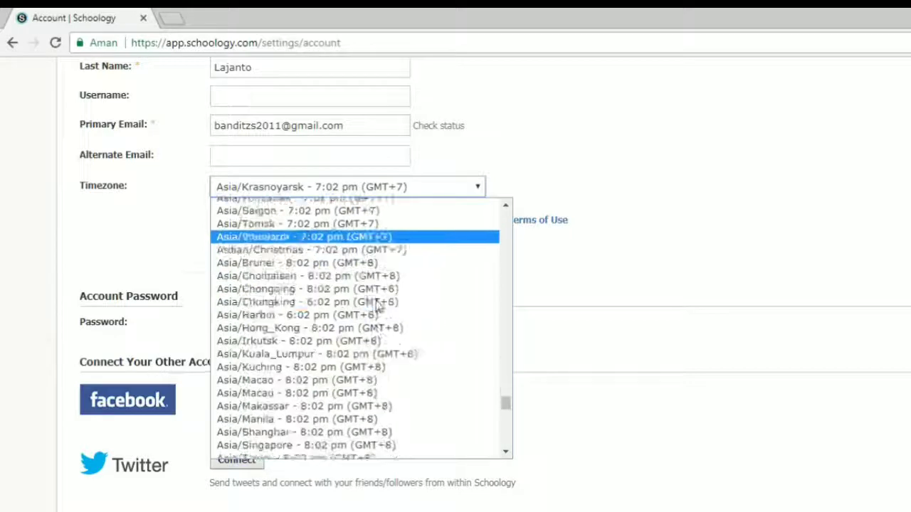
scroll(377, 305, down, 3)
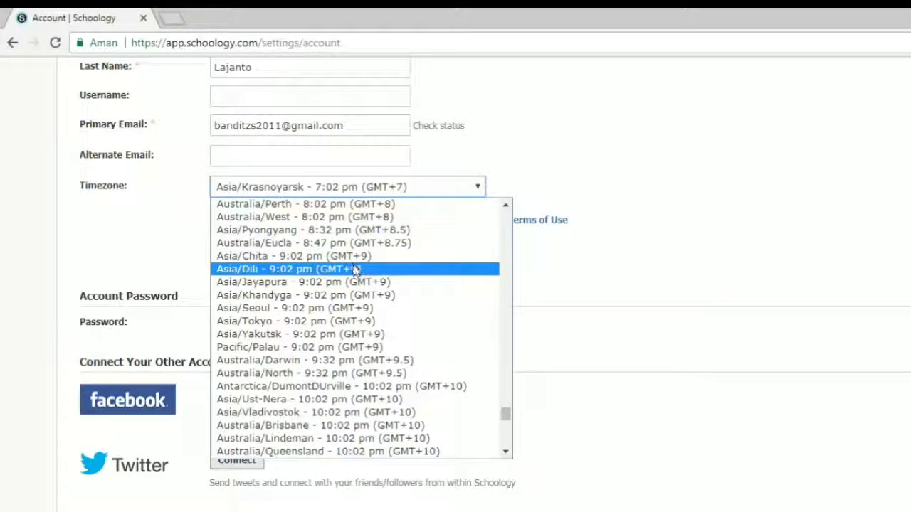
scroll(362, 284, up, 2)
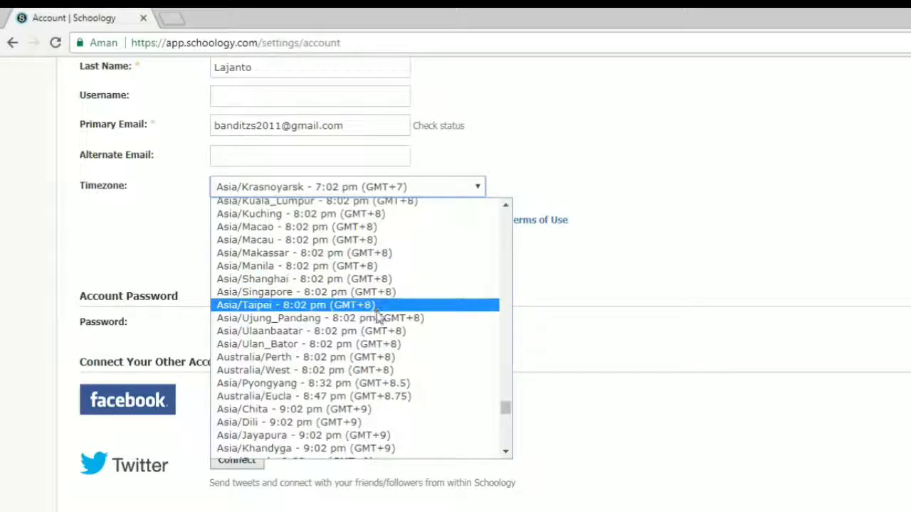
scroll(375, 318, up, 2)
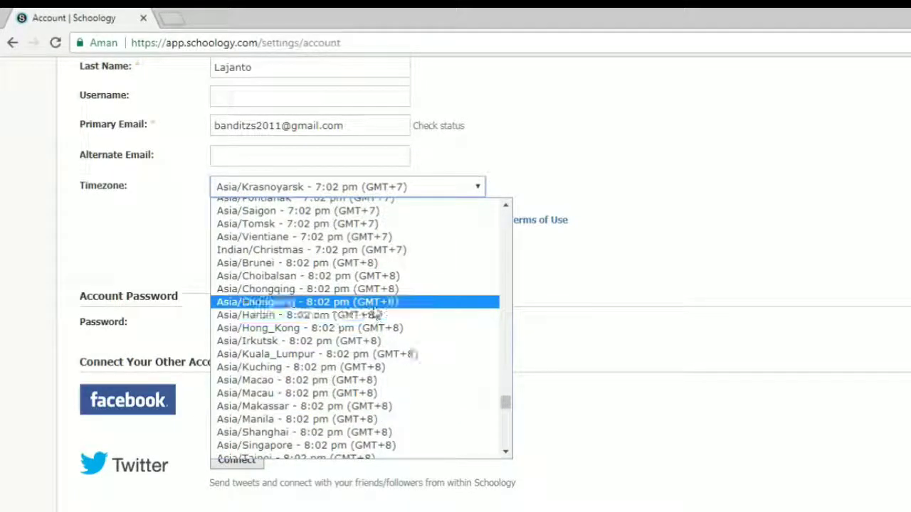
scroll(375, 292, up, 3)
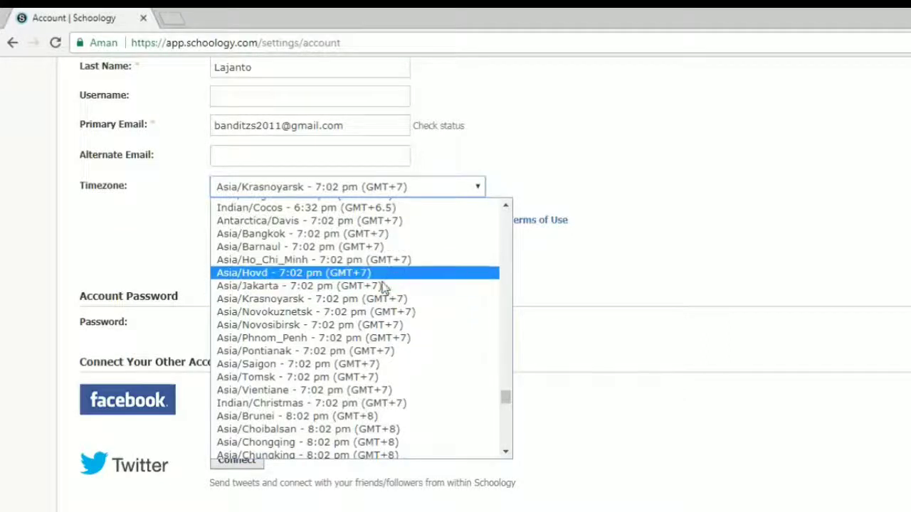
click(380, 285)
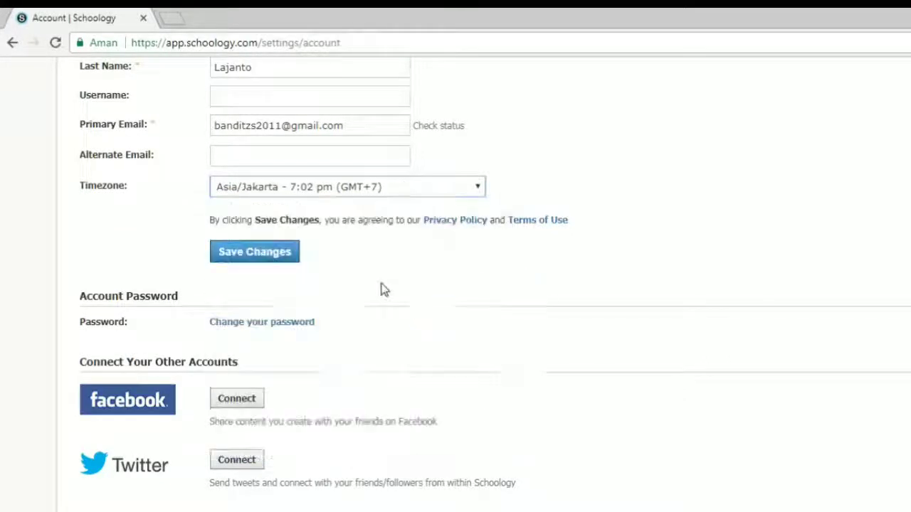
click(256, 254)
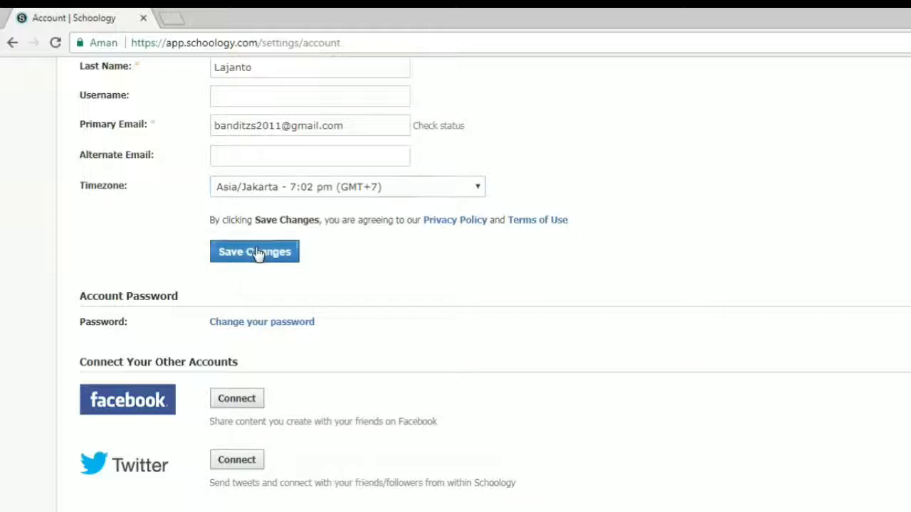
Examine the remaining account settings: password, Facebook and Twitter connections, calendar sharing, account linking and merging, and file uploader
scroll(305, 256, down, 2)
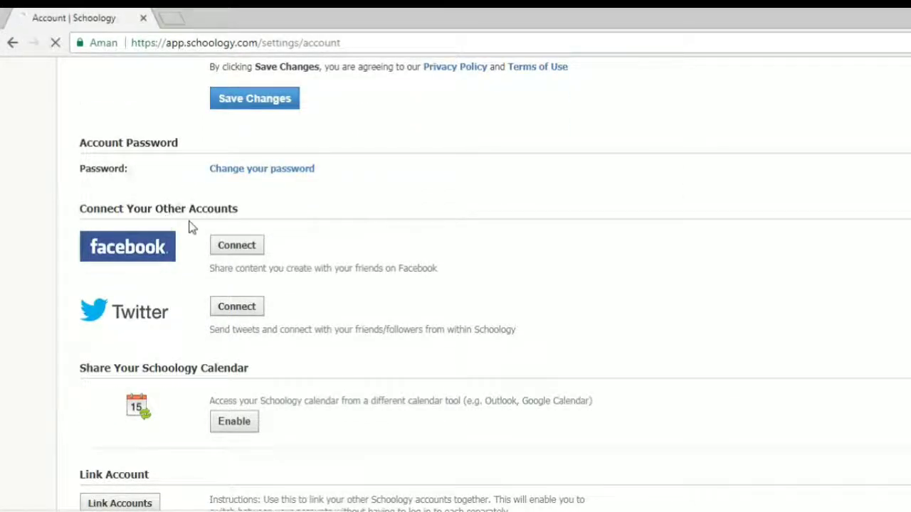
scroll(314, 273, down, 5)
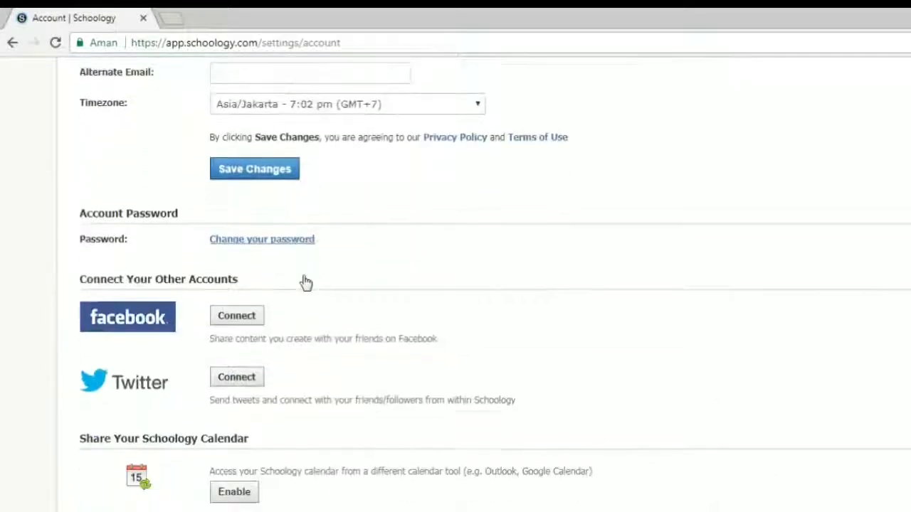
scroll(278, 254, down, 1)
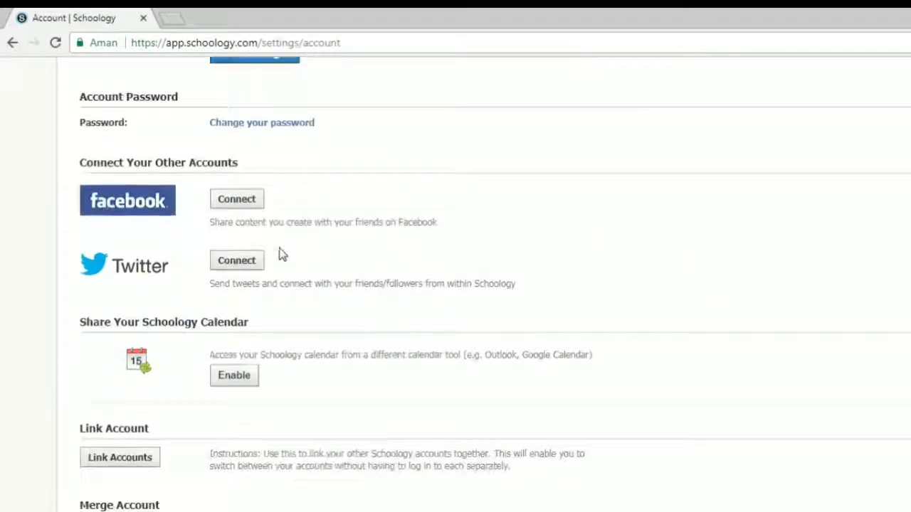
scroll(261, 266, down, 3)
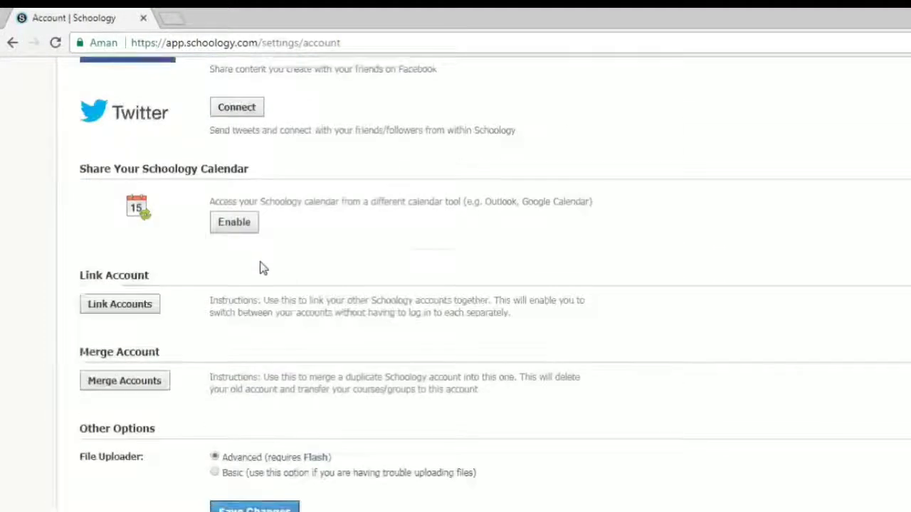
scroll(256, 262, up, 1)
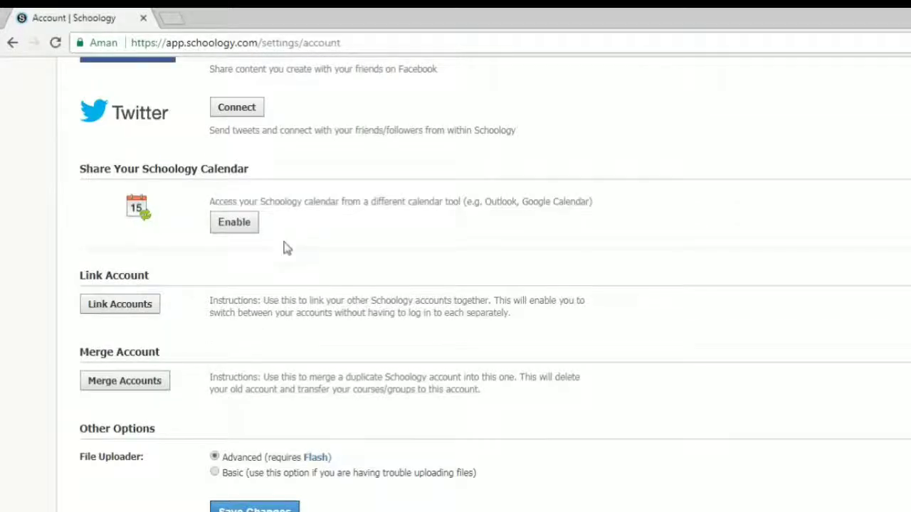
scroll(118, 239, down, 2)
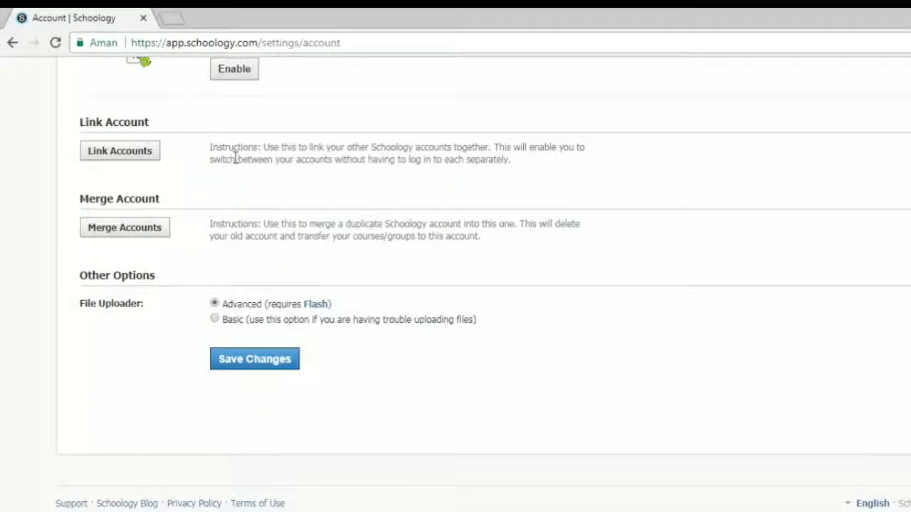
scroll(249, 228, down, 1)
scroll(320, 270, up, 3)
scroll(377, 292, up, 7)
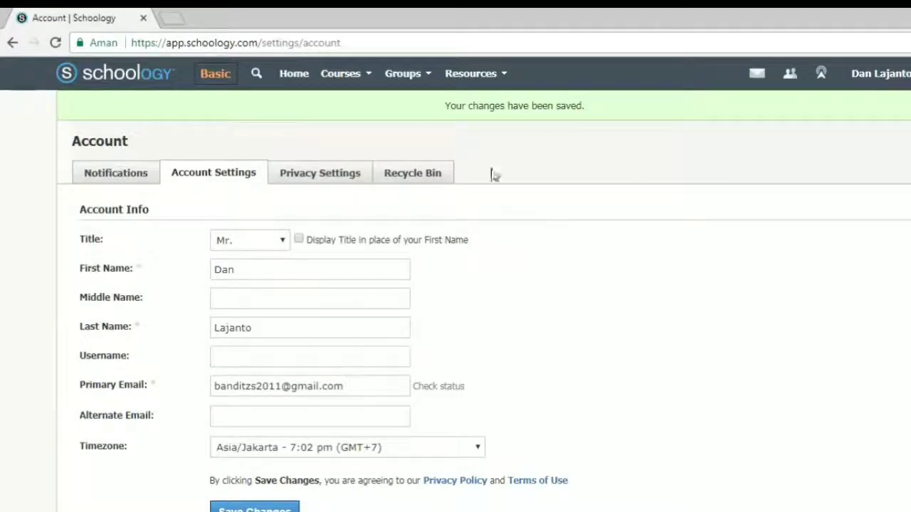
Return to the home page, view the options for inviting colleagues and close them without inviting anyone
click(294, 74)
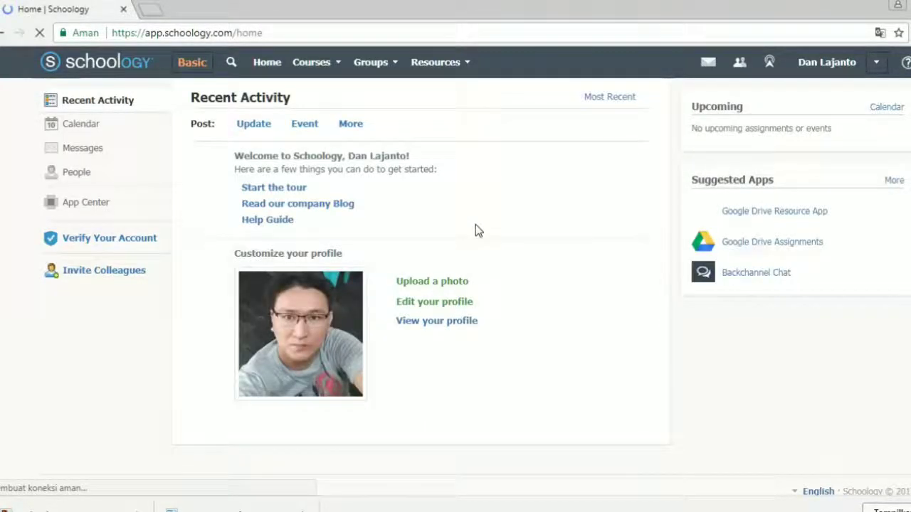
click(114, 278)
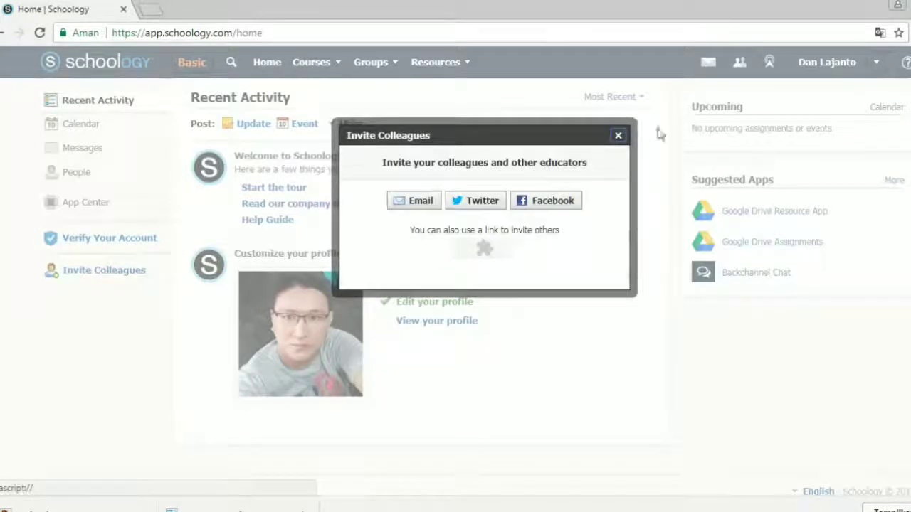
click(618, 137)
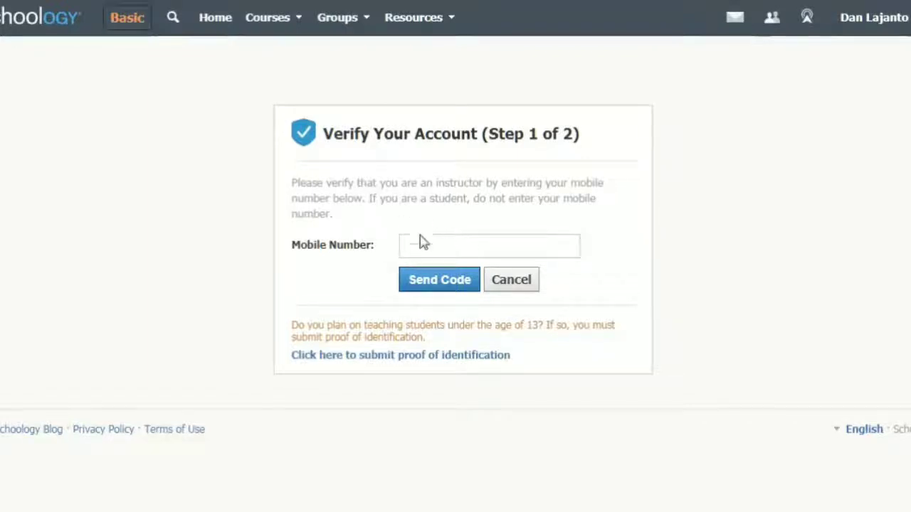
Cancel the account verification without entering a mobile number and return to the home page
click(515, 282)
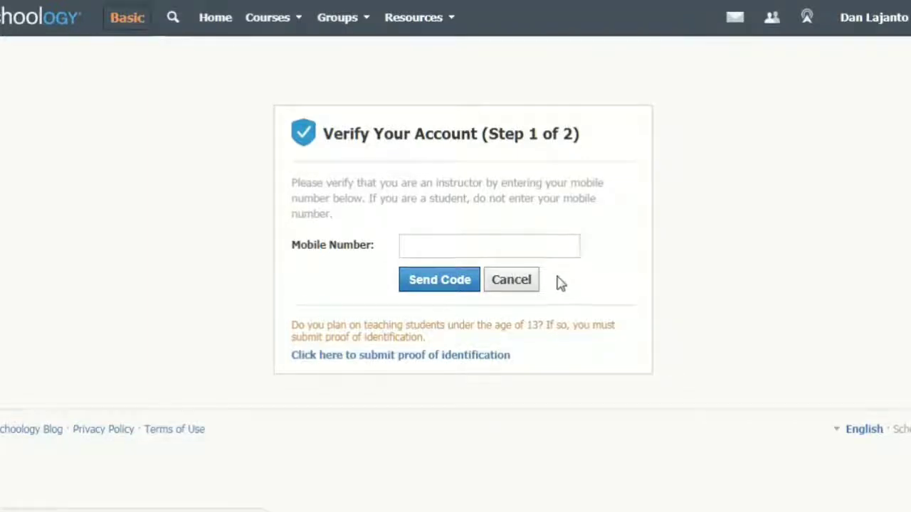
click(513, 282)
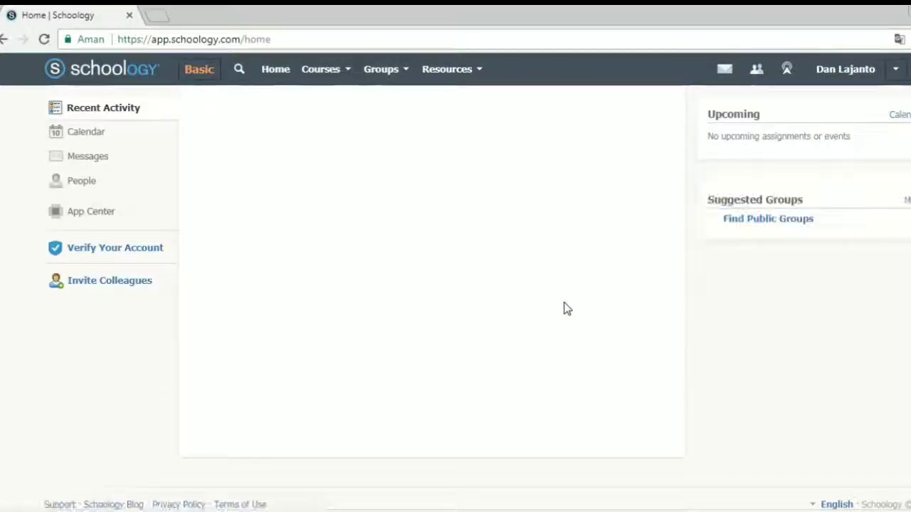